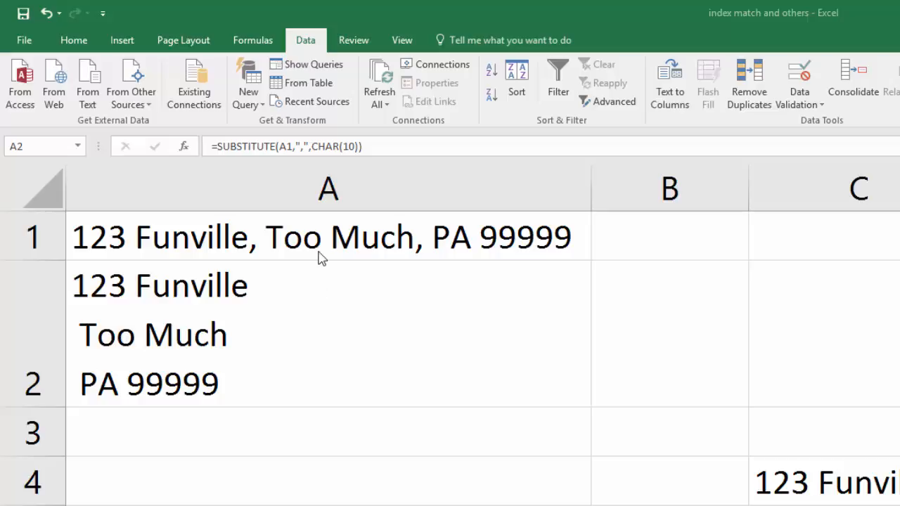
Enter =SUBSTITUTE(A1,",",CHAR(10)) in cell A2 to replace the commas in A1's address with line breaks
{"action": "left_click", "coordinate": [332, 238]}
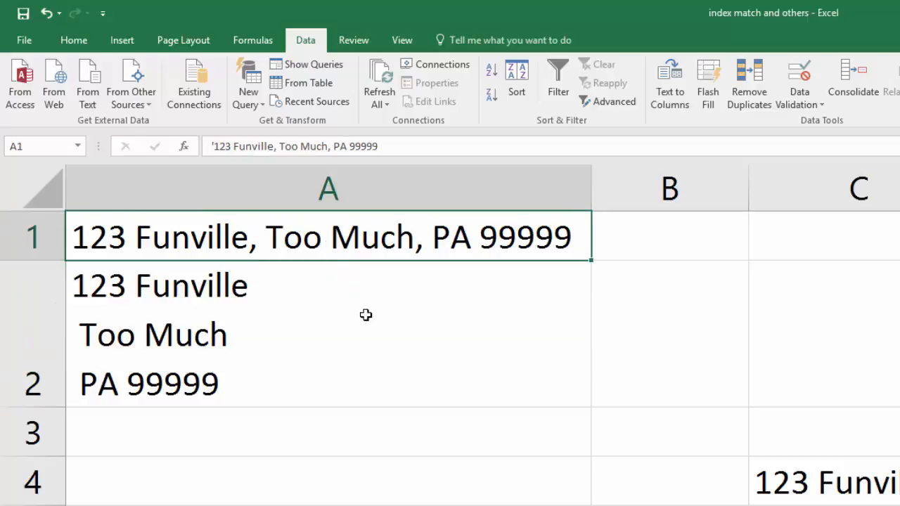
{"action": "left_click", "coordinate": [218, 328]}
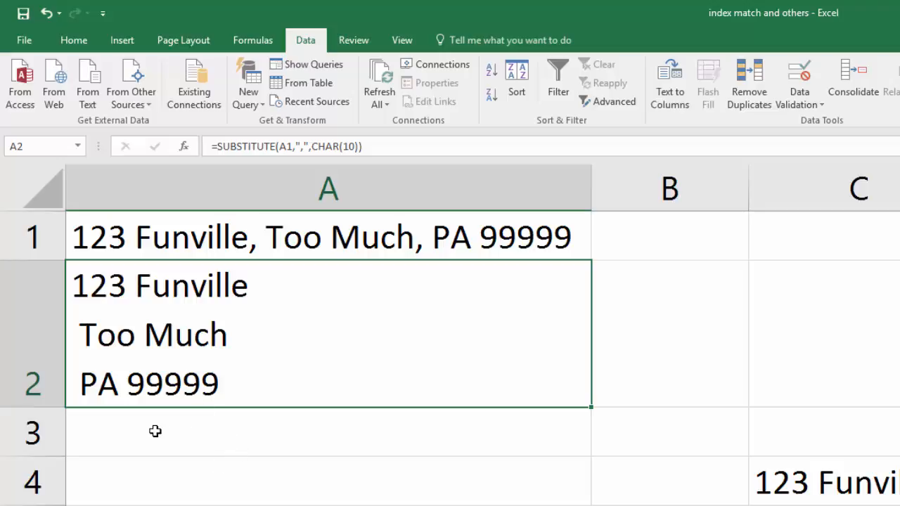
{"action": "type", "text": "=sub"}
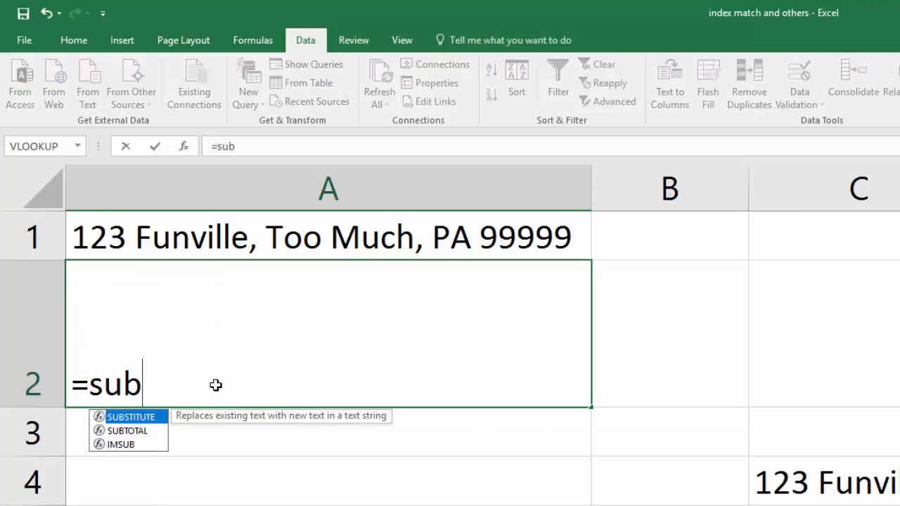
{"action": "key", "text": "Tab"}
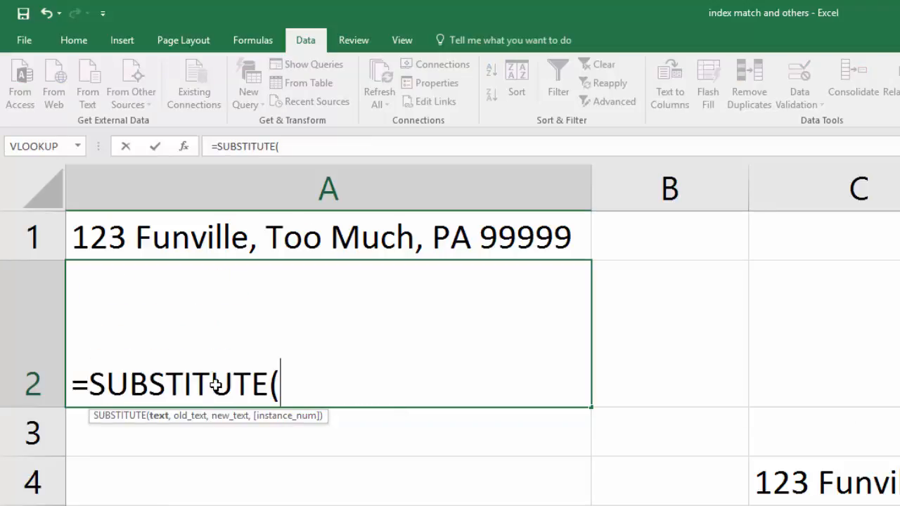
{"action": "left_click", "coordinate": [301, 236]}
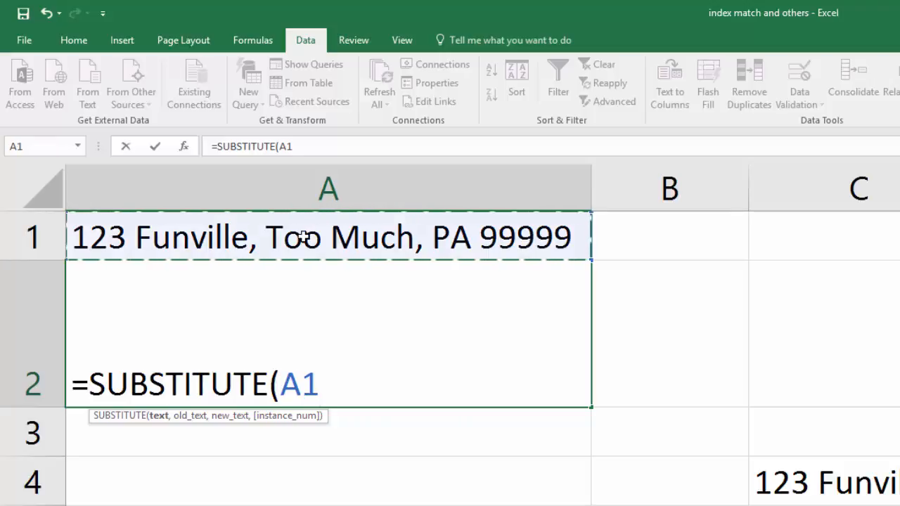
{"action": "type", "text": ",\""}
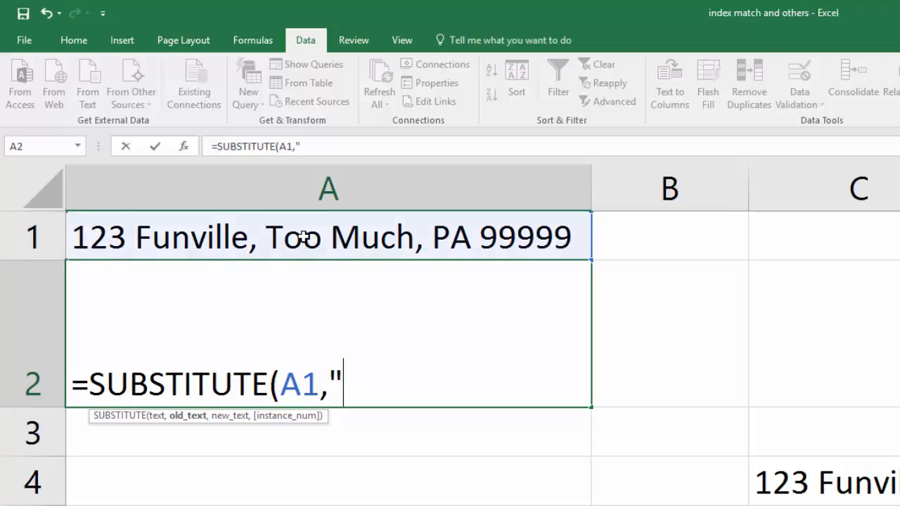
{"action": "type", "text": ",\""}
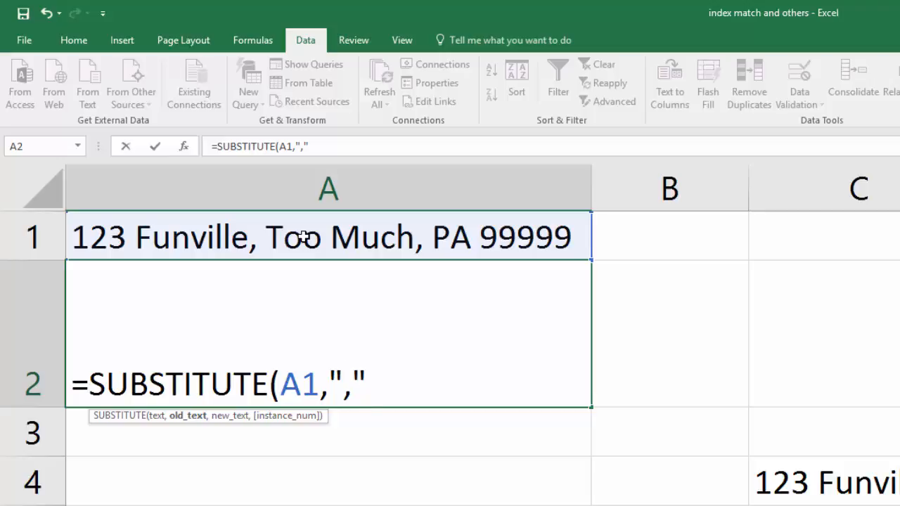
{"action": "type", "text": ",Char"}
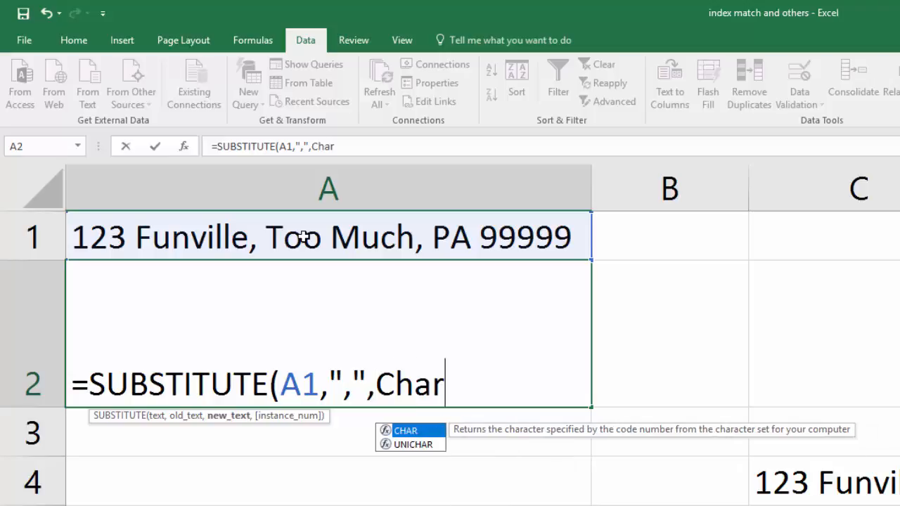
{"action": "type", "text": "(10)"}
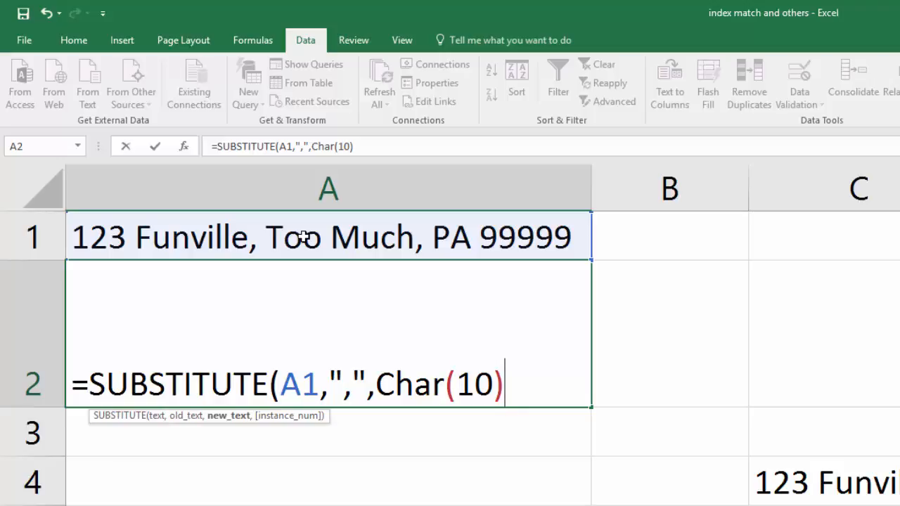
{"action": "type", "text": ")"}
{"action": "key", "text": "Return"}
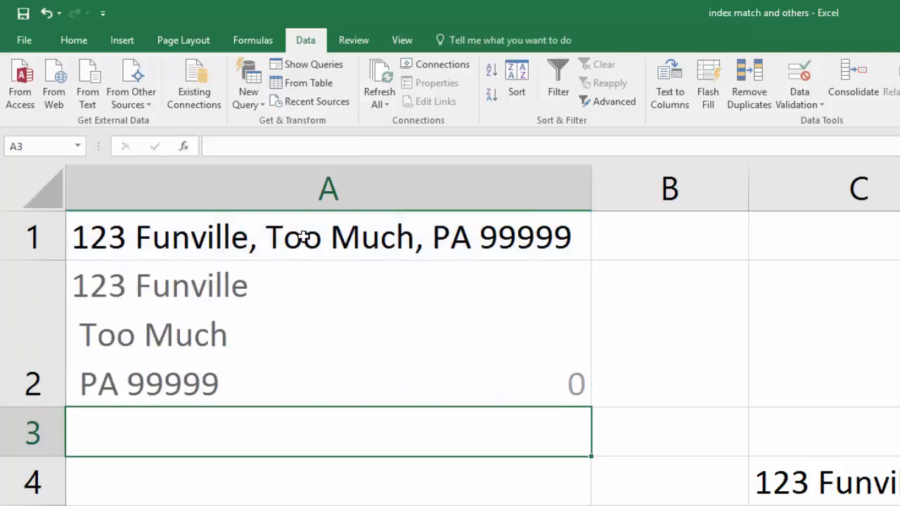
Turn Wrap Text off for cell A2 and switch it back on
{"action": "left_click", "coordinate": [416, 370]}
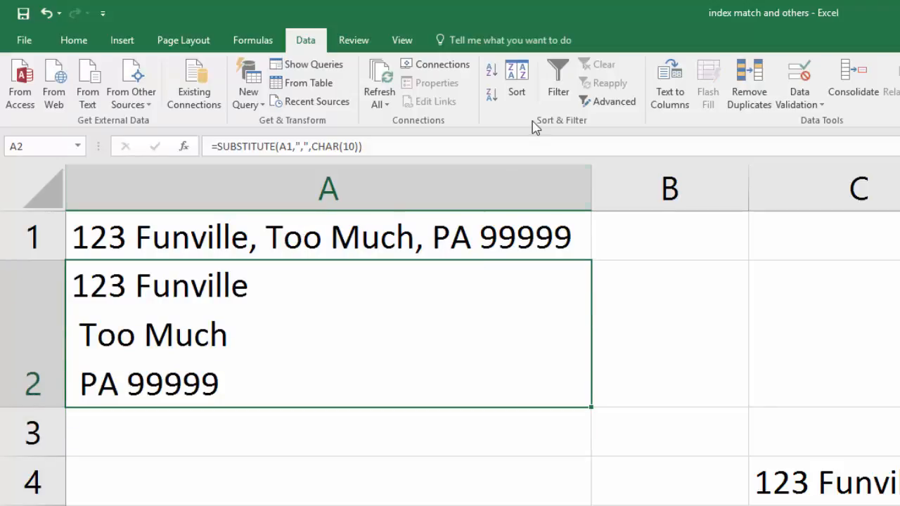
{"action": "left_click", "coordinate": [73, 40]}
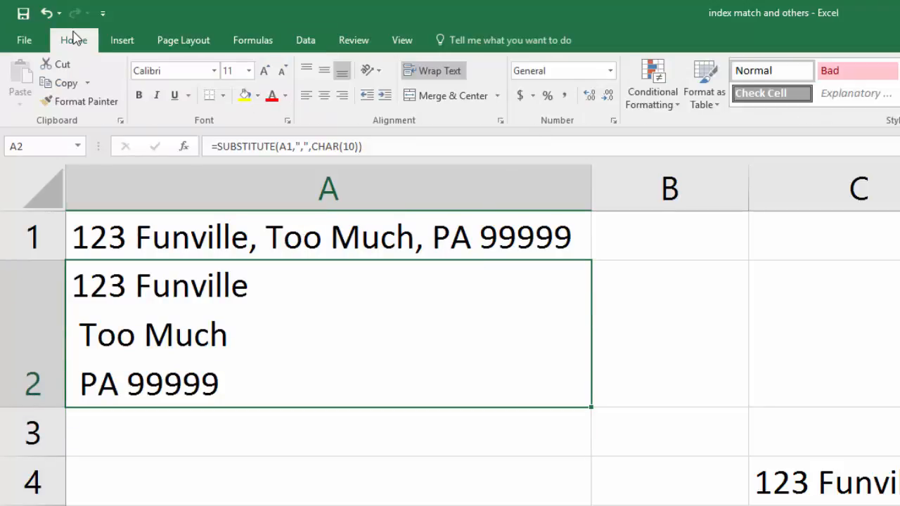
{"action": "left_click", "coordinate": [432, 76]}
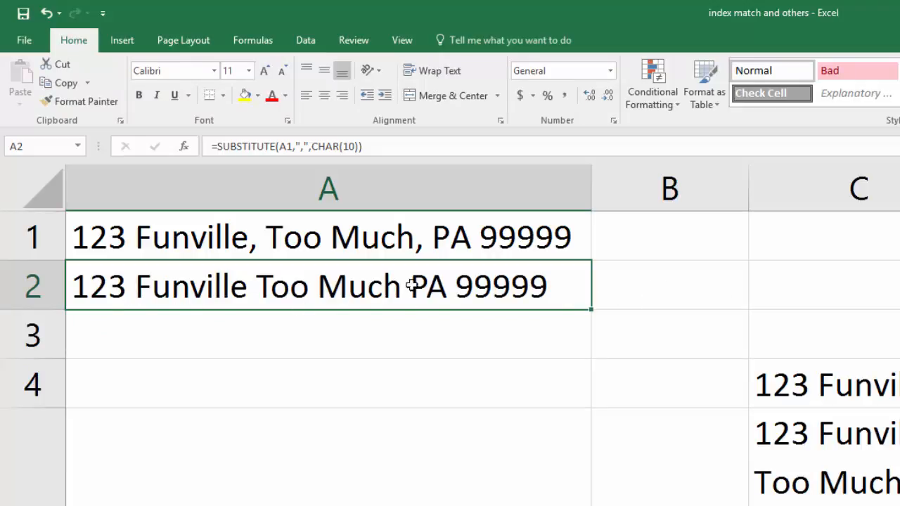
{"action": "left_click", "coordinate": [436, 71]}
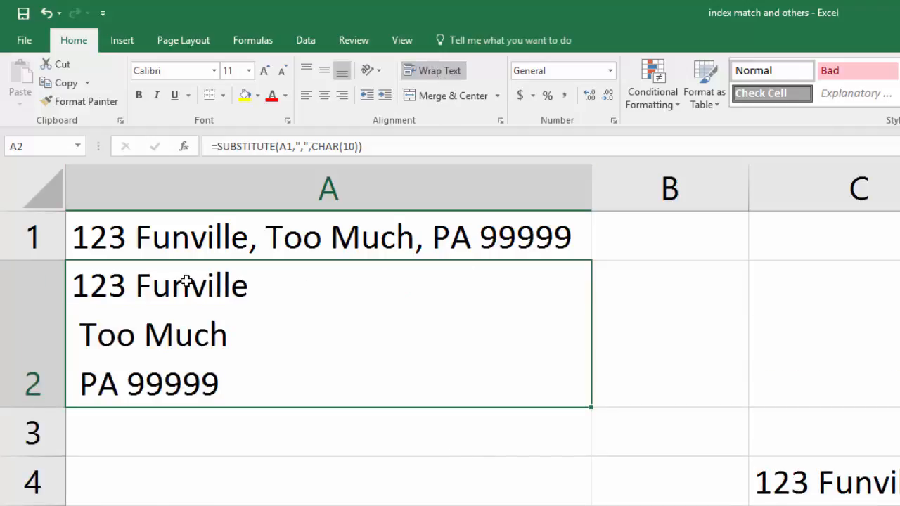
Replace the SUBSTITUTE formula in cell A2 with its result by copying the cell and pasting it over itself as values
{"action": "double_click", "coordinate": [77, 349]}
{"action": "key", "text": "Escape"}
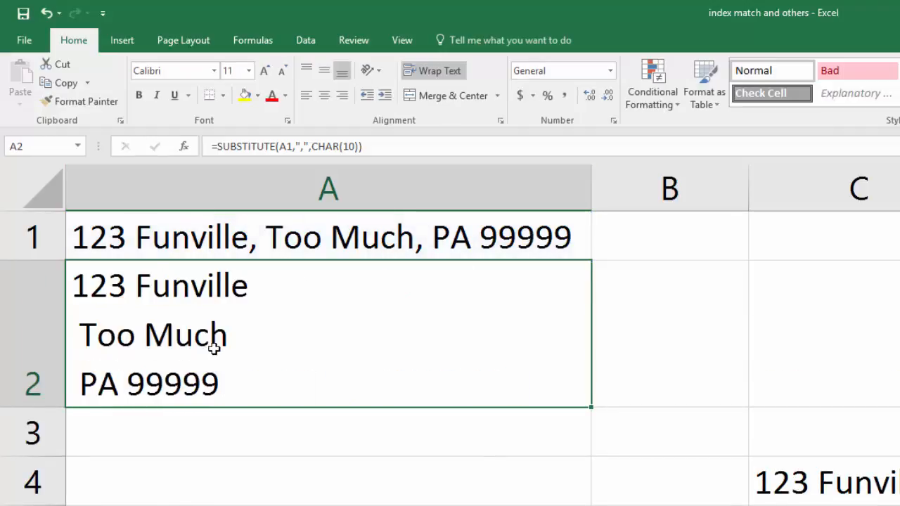
{"action": "key", "text": "ctrl+c"}
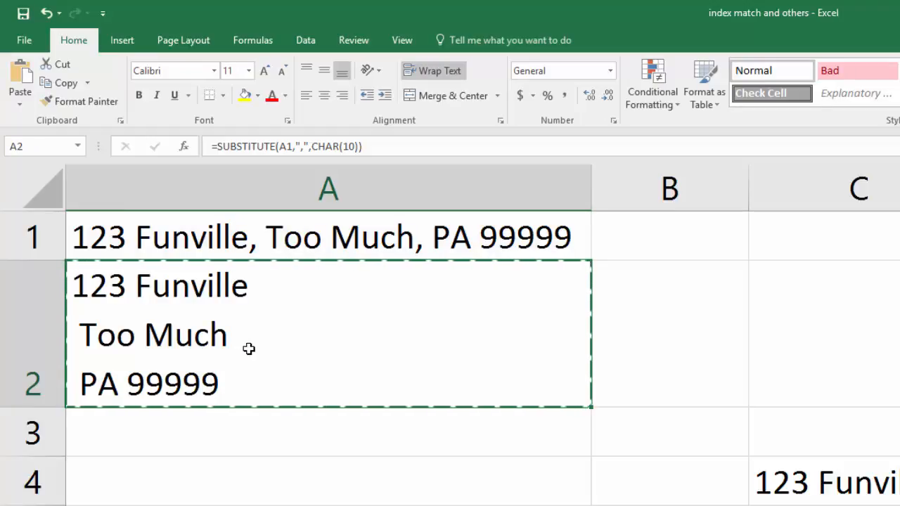
{"action": "key", "text": "ctrl+v"}
{"action": "left_click", "coordinate": [621, 420]}
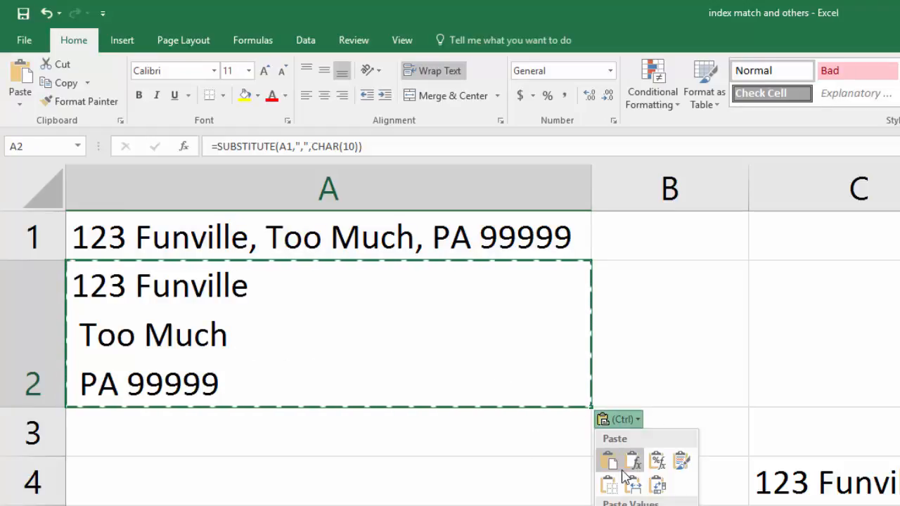
{"action": "left_click", "coordinate": [609, 505]}
{"action": "left_click", "coordinate": [296, 433]}
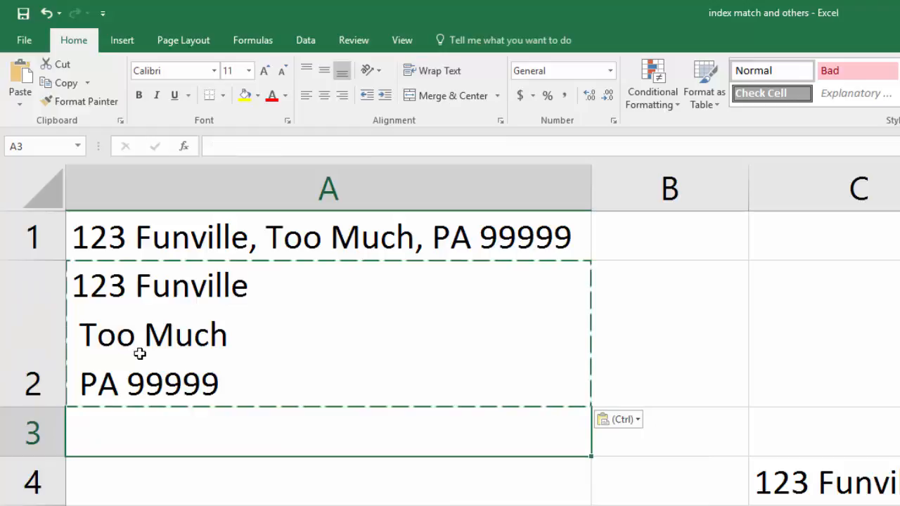
{"action": "double_click", "coordinate": [92, 345]}
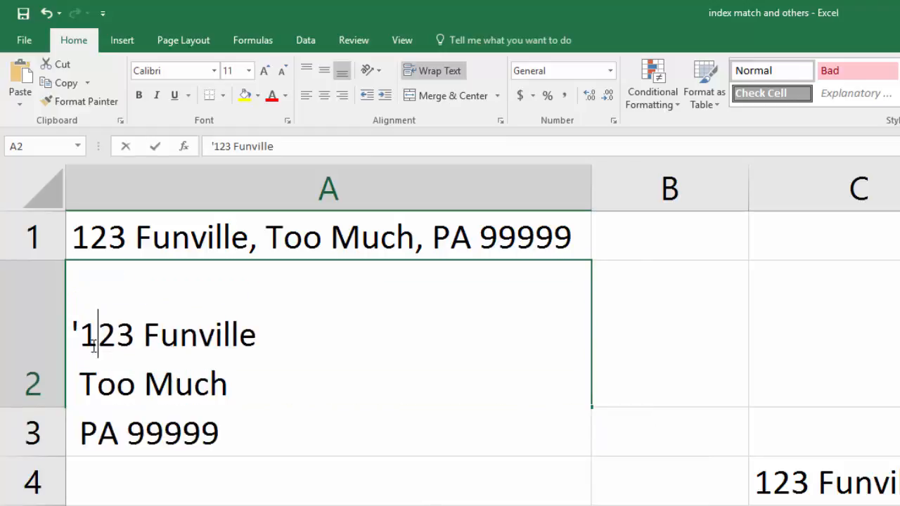
{"action": "left_click", "coordinate": [82, 393]}
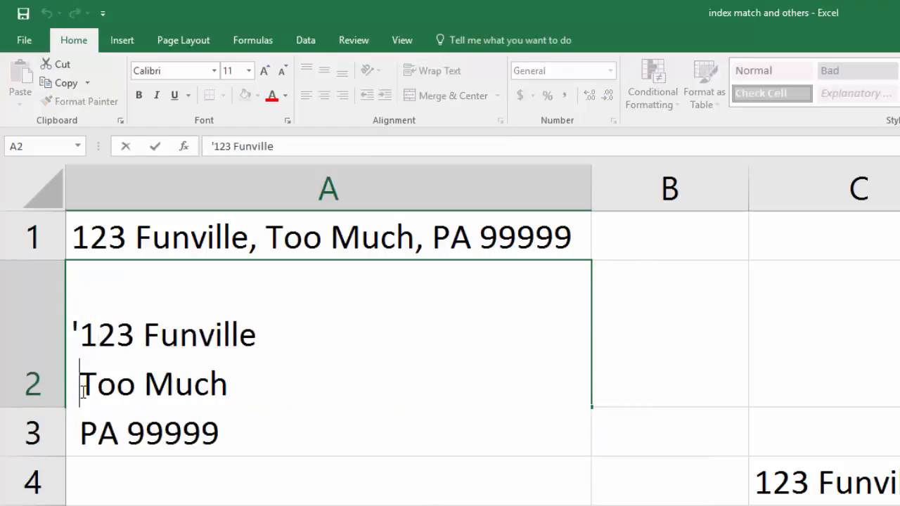
{"action": "key", "text": "Escape"}
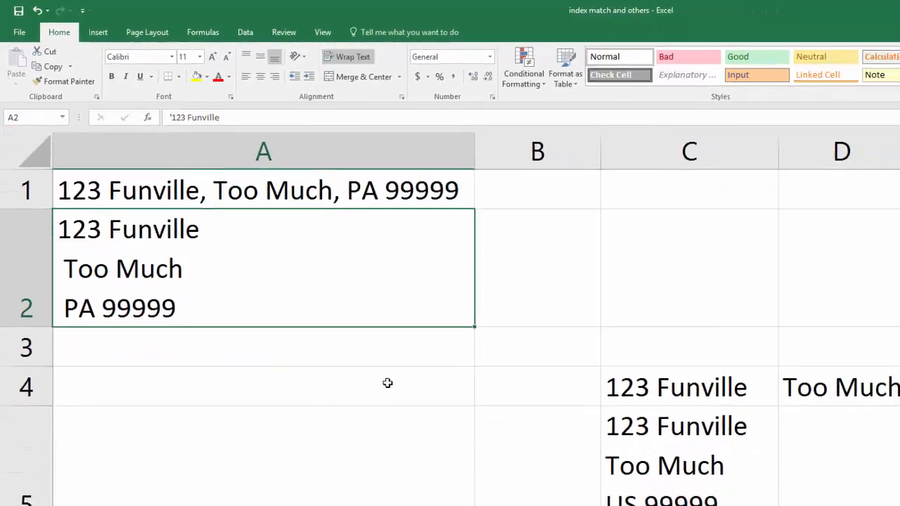
{"action": "left_click", "coordinate": [649, 281]}
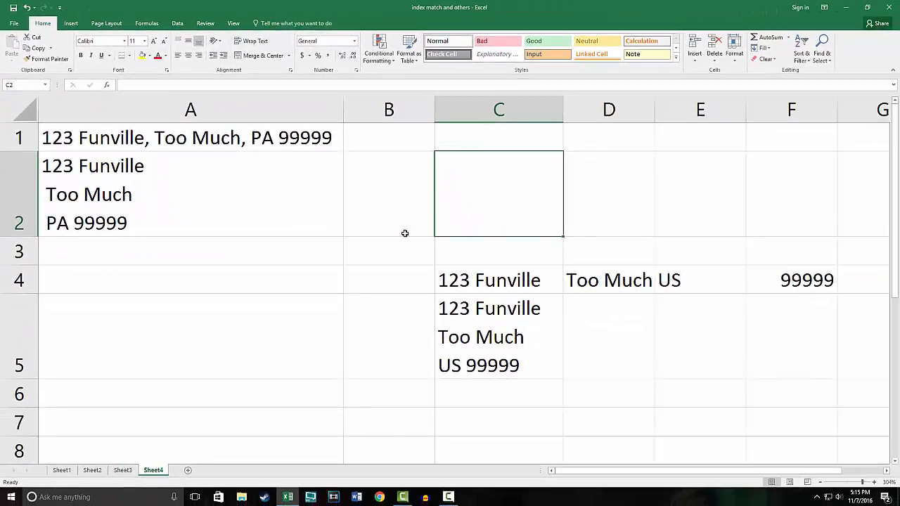
{"action": "left_click_drag", "start_coordinate": [561, 280], "coordinate": [808, 280]}
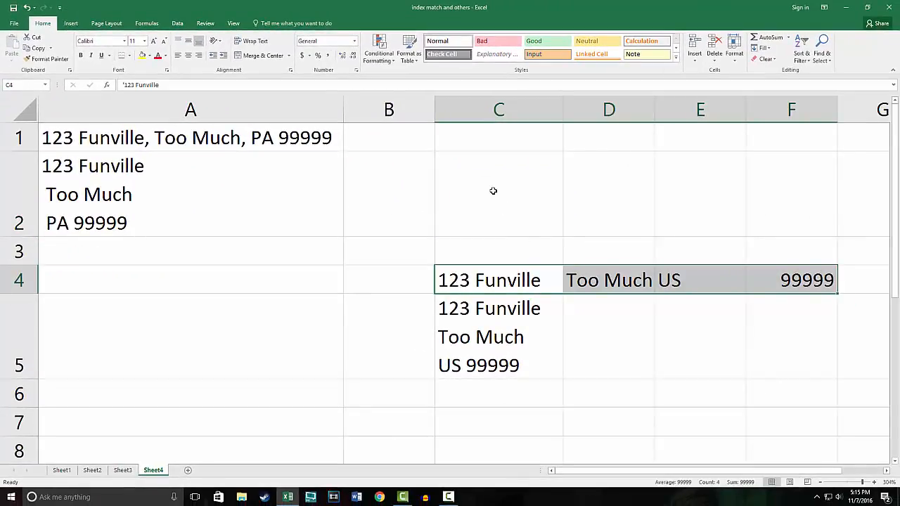
{"action": "left_click", "coordinate": [476, 249]}
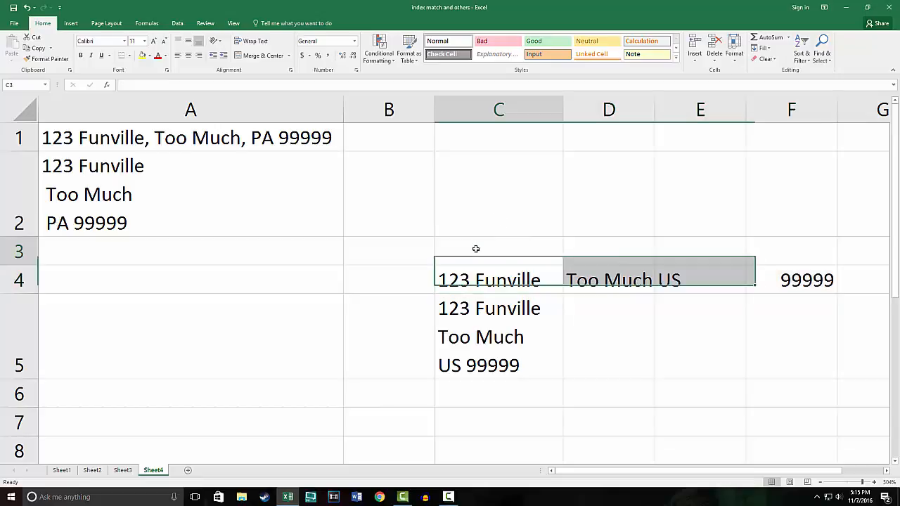
{"action": "left_click", "coordinate": [614, 249]}
{"action": "left_click", "coordinate": [675, 245]}
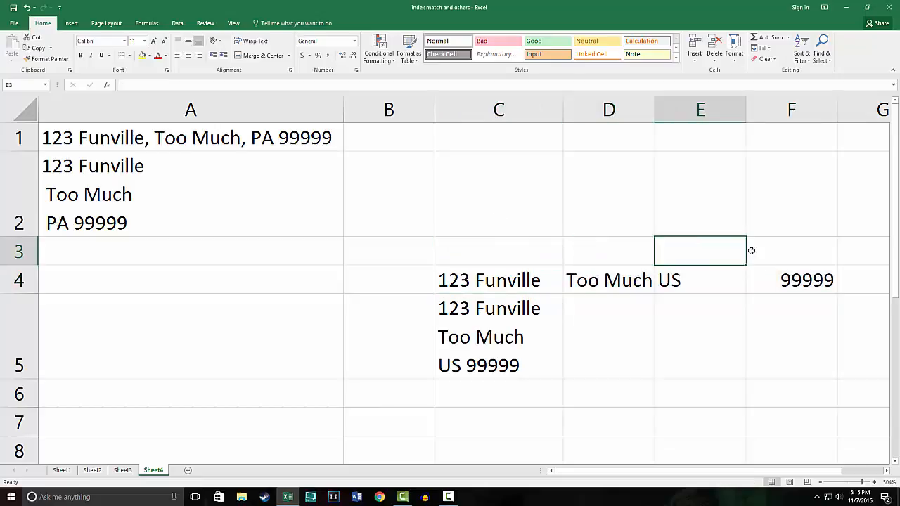
{"action": "left_click", "coordinate": [817, 259]}
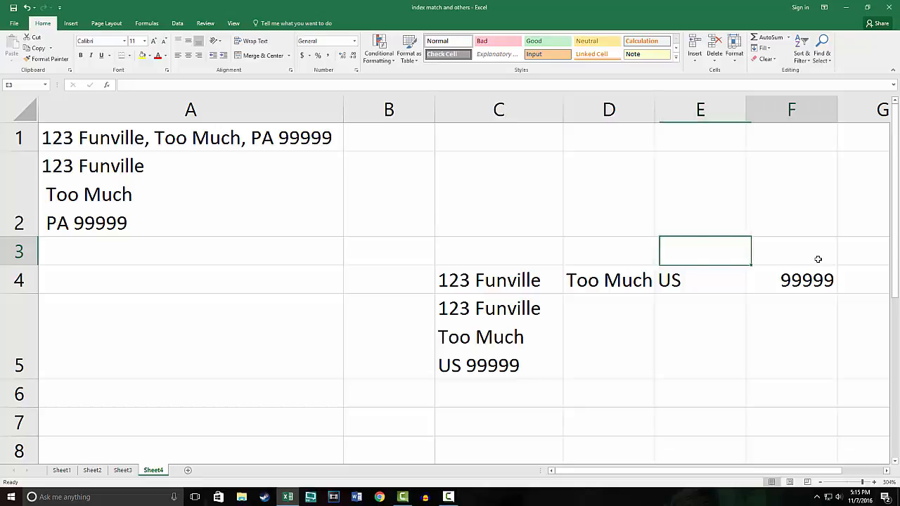
Change the state abbreviation in cell E4 to PA
{"action": "left_click", "coordinate": [690, 280]}
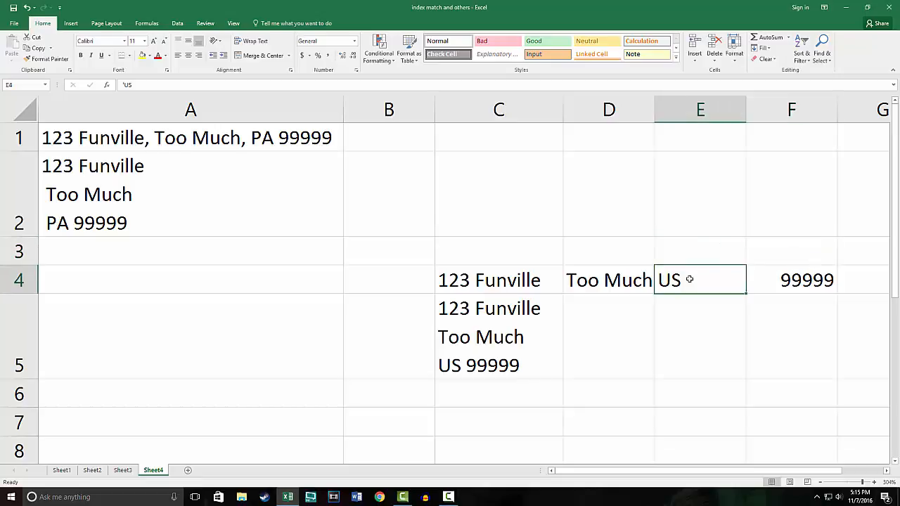
{"action": "type", "text": "PA"}
{"action": "key", "text": "Return"}
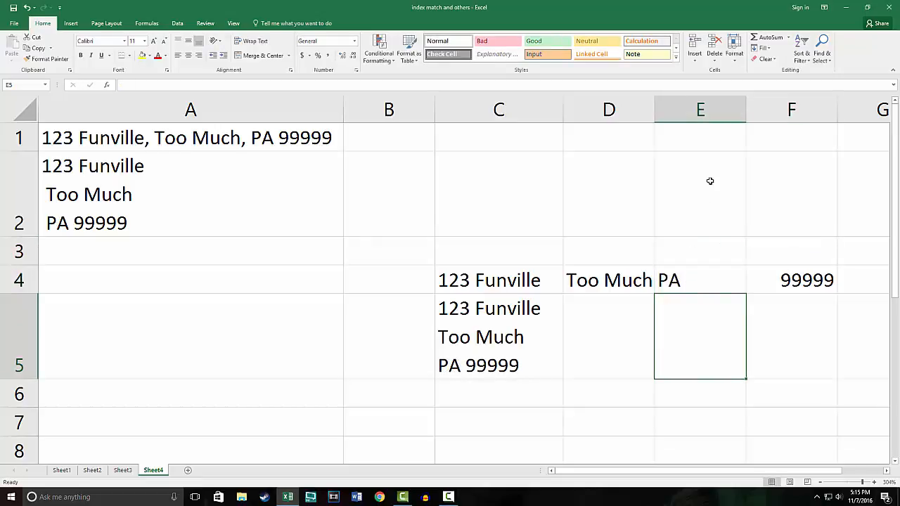
{"action": "left_click", "coordinate": [184, 138]}
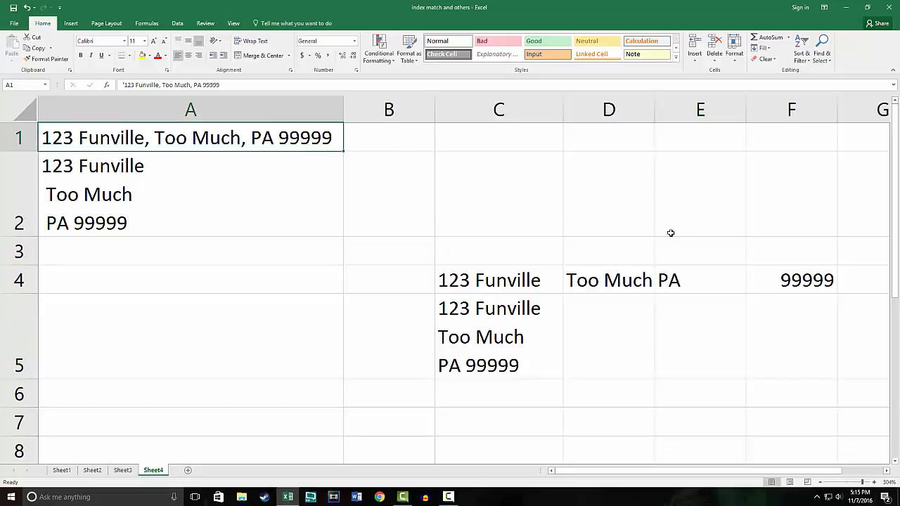
{"action": "left_click_drag", "start_coordinate": [505, 274], "coordinate": [809, 281]}
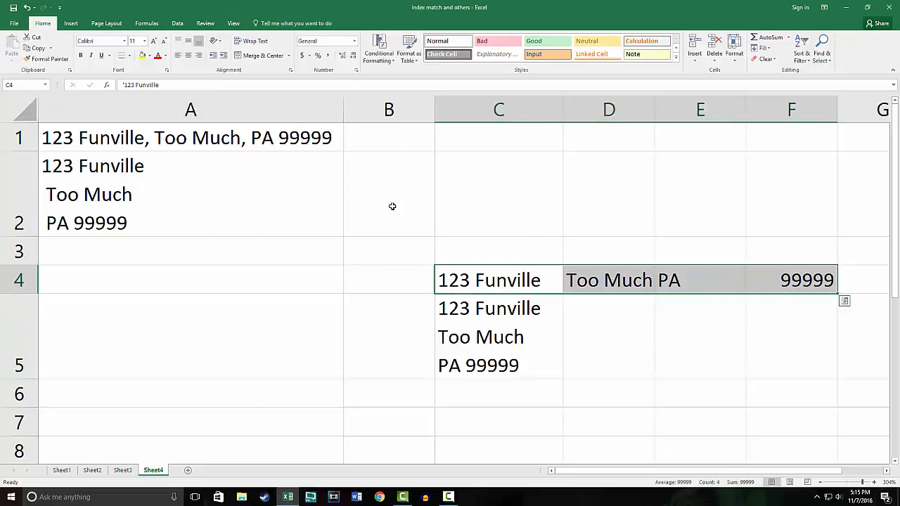
{"action": "left_click", "coordinate": [411, 146]}
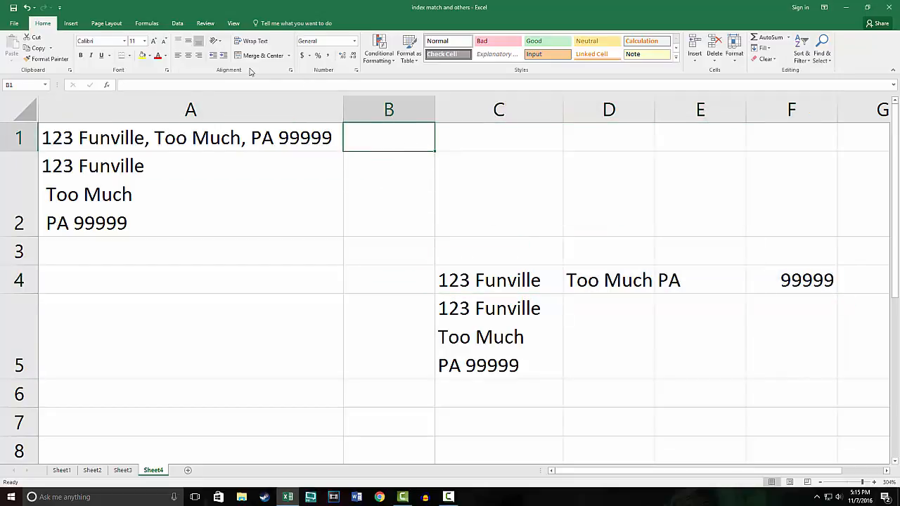
Split the address in cell A1 into separate columns with Text to Columns, using Delimited with the comma delimiter
{"action": "left_click", "coordinate": [177, 23]}
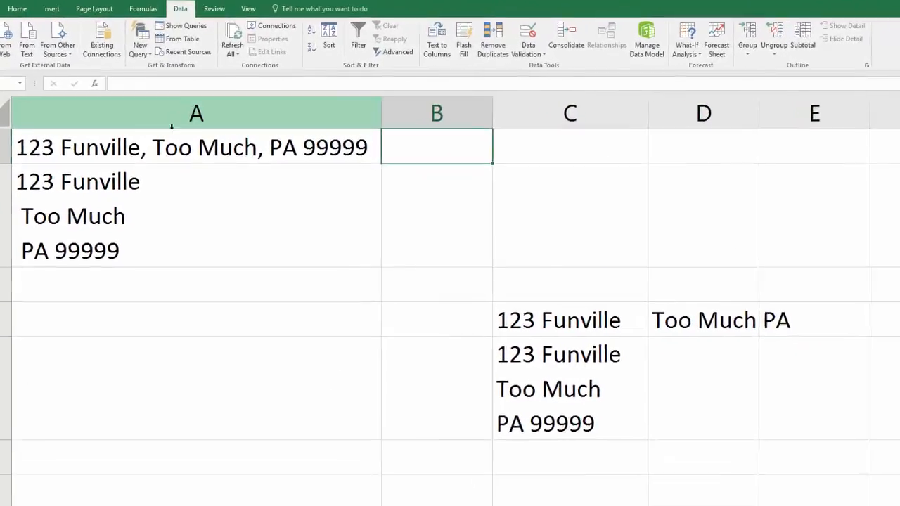
{"action": "left_click", "coordinate": [170, 134]}
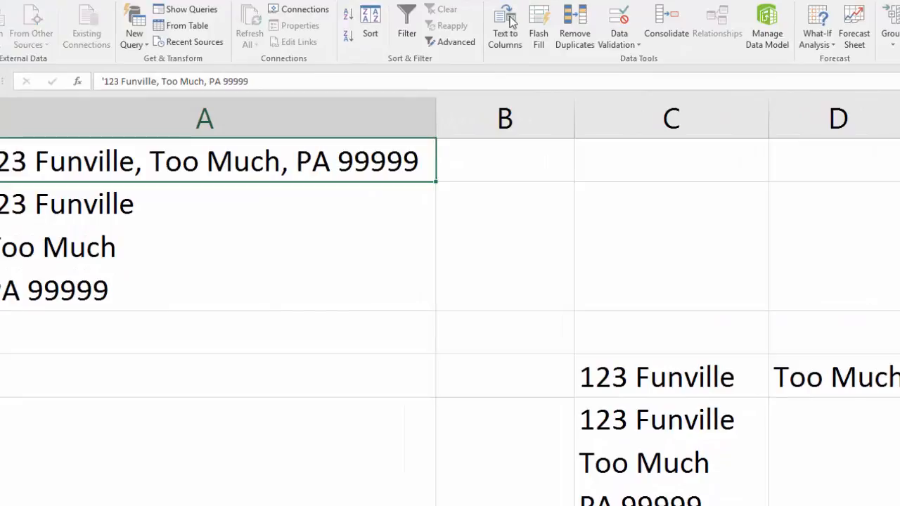
{"action": "left_click", "coordinate": [506, 27]}
{"action": "left_click", "coordinate": [547, 247]}
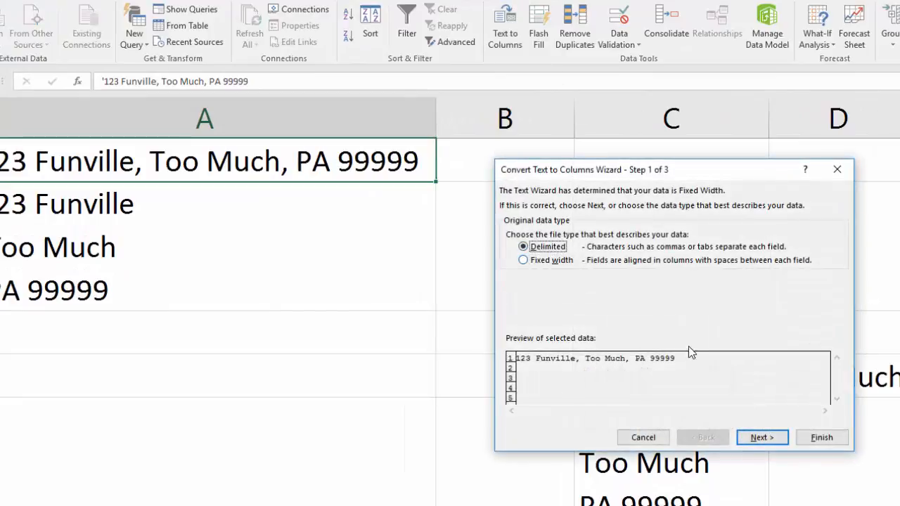
{"action": "left_click", "coordinate": [762, 437]}
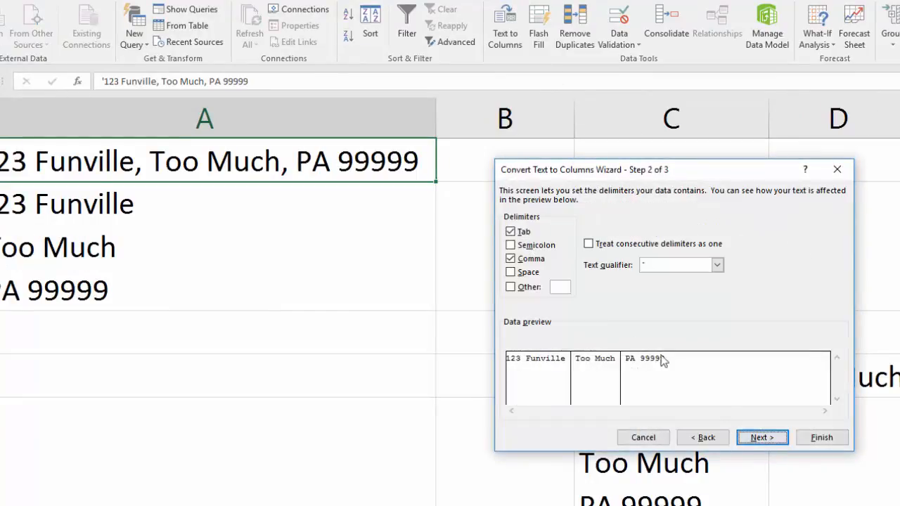
{"action": "left_click", "coordinate": [511, 259]}
{"action": "left_click", "coordinate": [511, 259]}
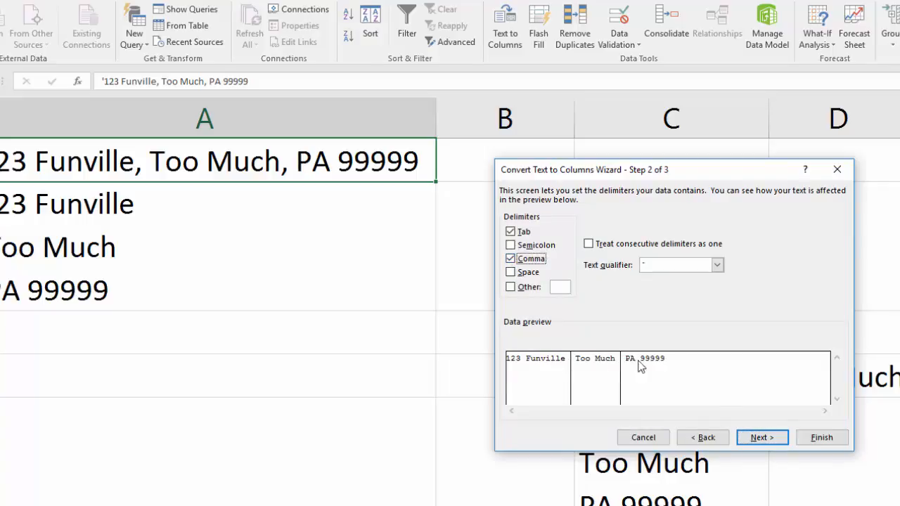
{"action": "left_click", "coordinate": [762, 438]}
{"action": "left_click", "coordinate": [817, 437]}
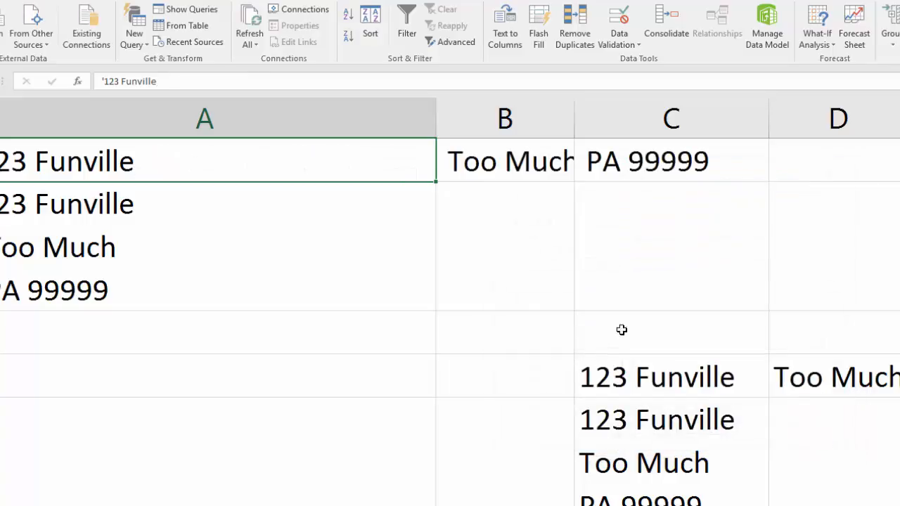
{"action": "left_click", "coordinate": [518, 244]}
{"action": "left_click_drag", "start_coordinate": [94, 160], "coordinate": [704, 165]}
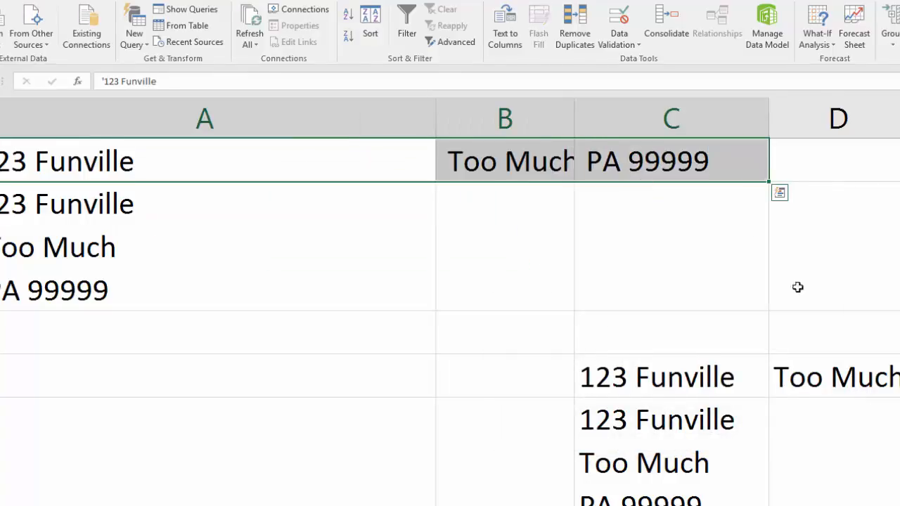
{"action": "left_click", "coordinate": [899, 377]}
{"action": "left_click", "coordinate": [899, 377]}
Split the state and ZIP code in cell C1 into separate columns with Text to Columns, adding Space as a delimiter
{"action": "left_click", "coordinate": [673, 164]}
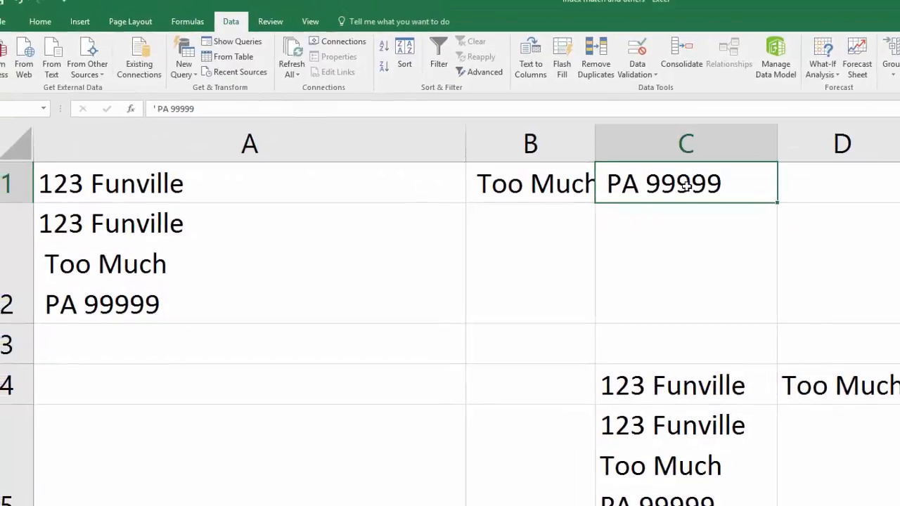
{"action": "left_click", "coordinate": [530, 57]}
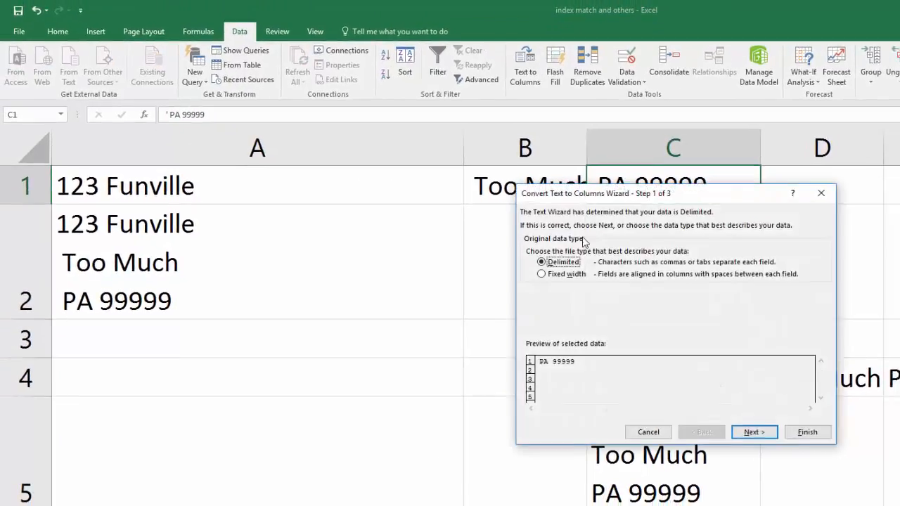
{"action": "left_click", "coordinate": [754, 432]}
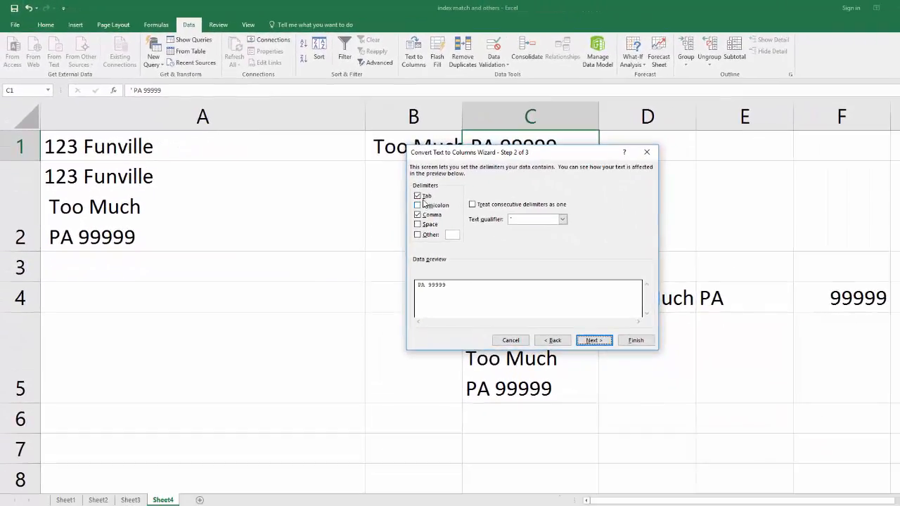
{"action": "left_click", "coordinate": [418, 225]}
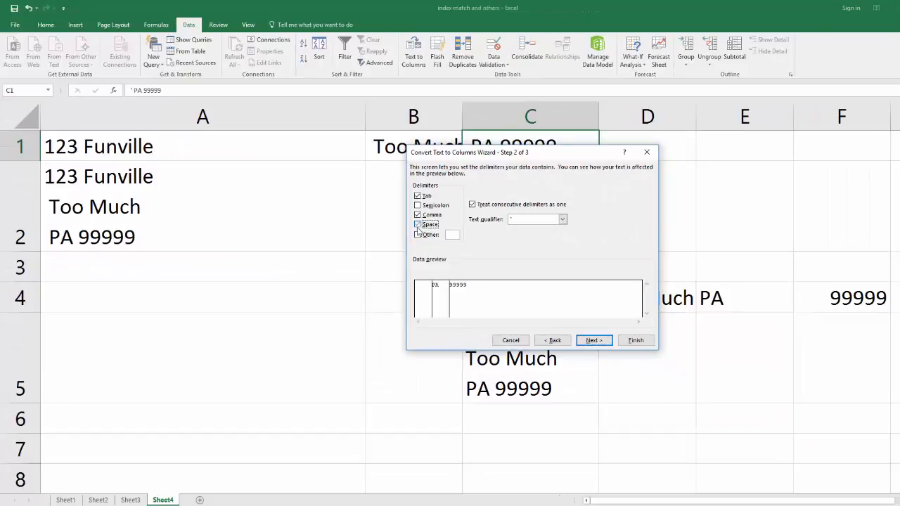
{"action": "left_click", "coordinate": [594, 340]}
{"action": "left_click", "coordinate": [636, 340]}
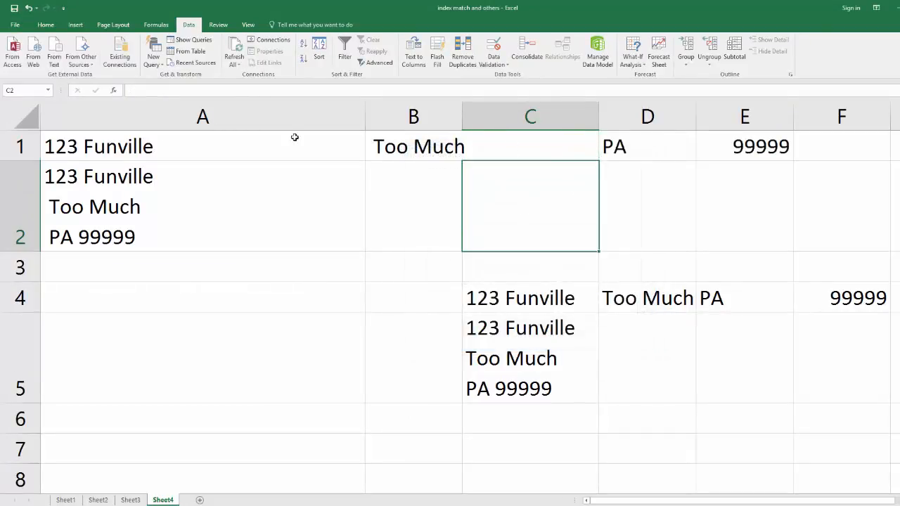
Move the state from cell D1 to C1 and the ZIP code from cell E1 to D1
{"action": "left_click_drag", "start_coordinate": [129, 150], "coordinate": [743, 150]}
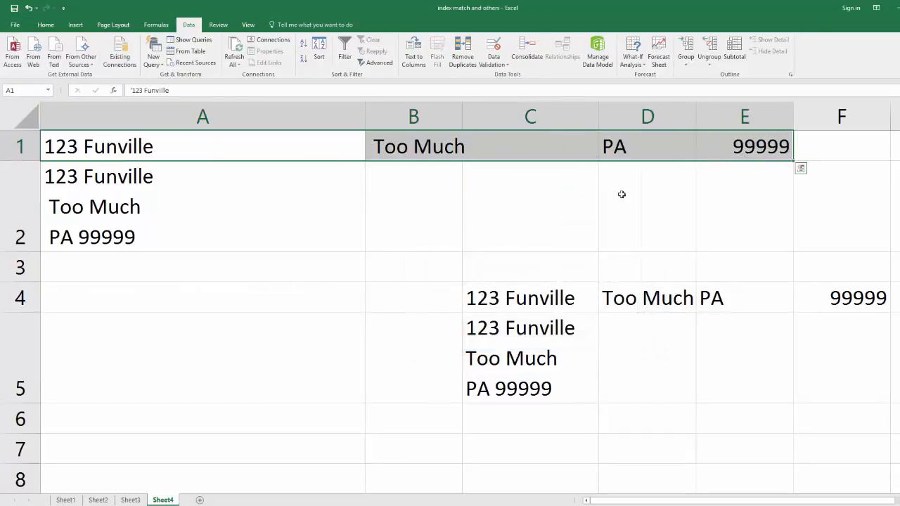
{"action": "left_click", "coordinate": [634, 154]}
{"action": "left_click_drag", "start_coordinate": [637, 164], "coordinate": [504, 166]}
{"action": "left_click", "coordinate": [746, 156]}
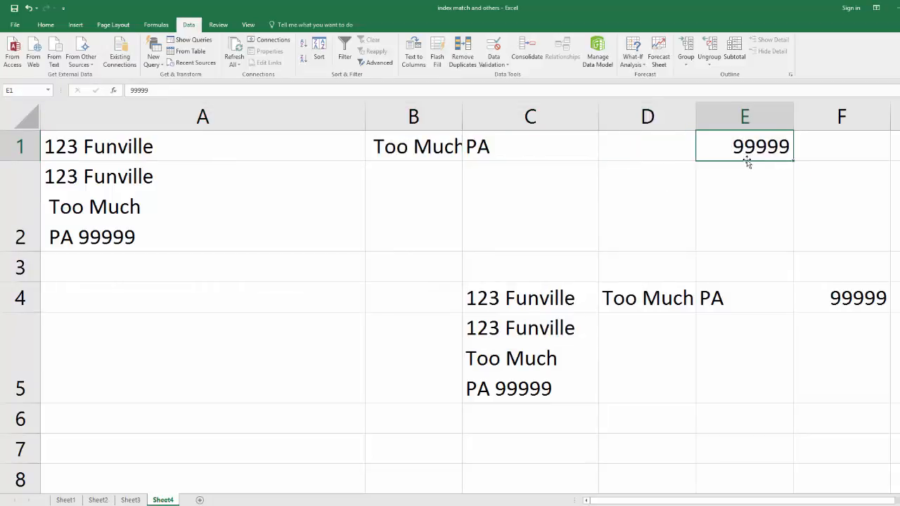
{"action": "left_click_drag", "start_coordinate": [747, 162], "coordinate": [639, 157]}
{"action": "left_click", "coordinate": [647, 223]}
{"action": "left_click", "coordinate": [556, 298]}
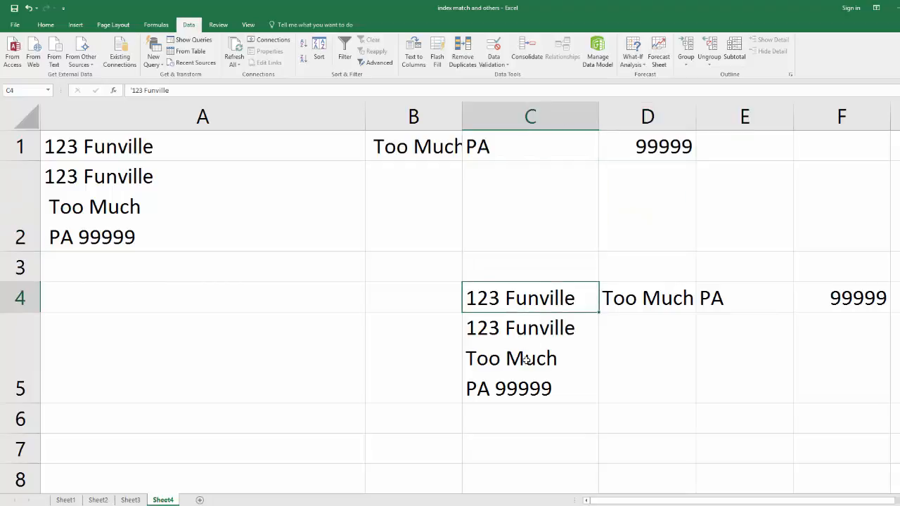
{"action": "left_click", "coordinate": [526, 359]}
{"action": "left_click", "coordinate": [653, 353]}
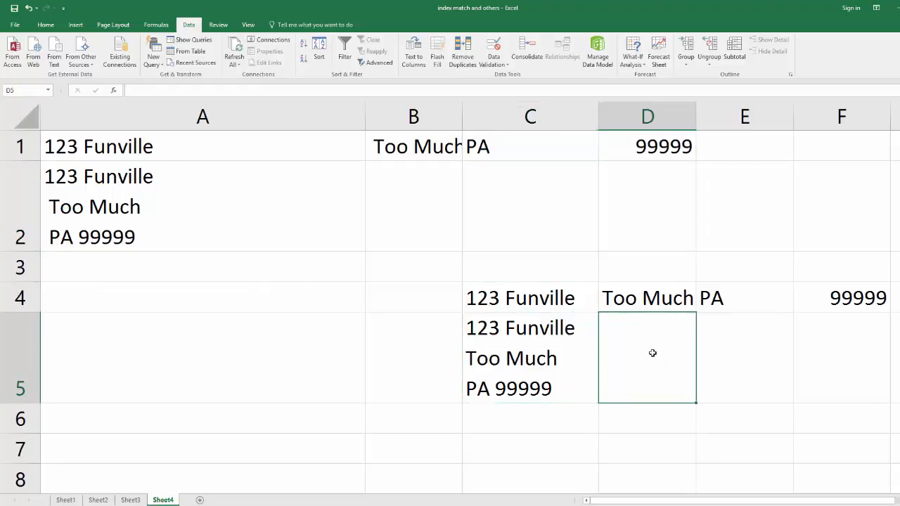
{"action": "left_click_drag", "start_coordinate": [464, 298], "coordinate": [739, 297]}
{"action": "left_click", "coordinate": [495, 386]}
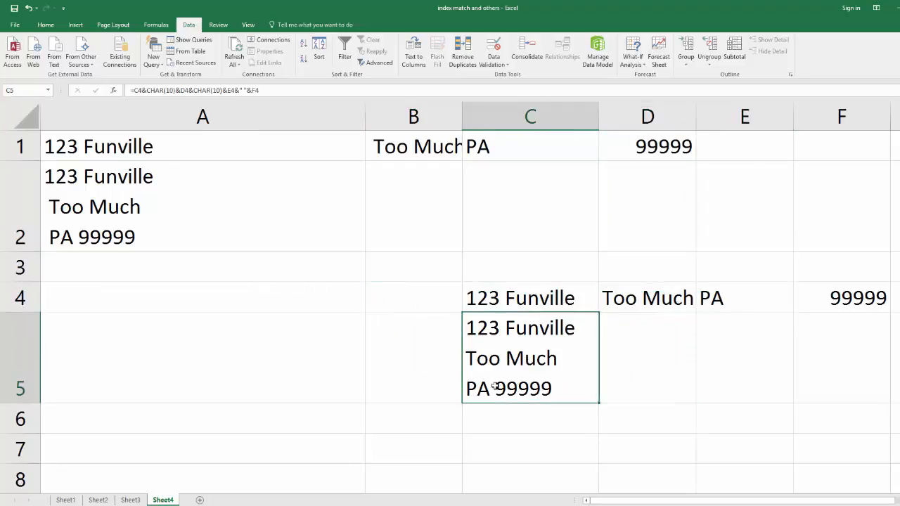
{"action": "left_click", "coordinate": [620, 376]}
Enter =C4&Char(10)&D4&Char(10)&E4&" "&F4 in cell C5 to combine row 4's address parts on separate lines
{"action": "left_click", "coordinate": [532, 336]}
{"action": "type", "text": "=C4"}
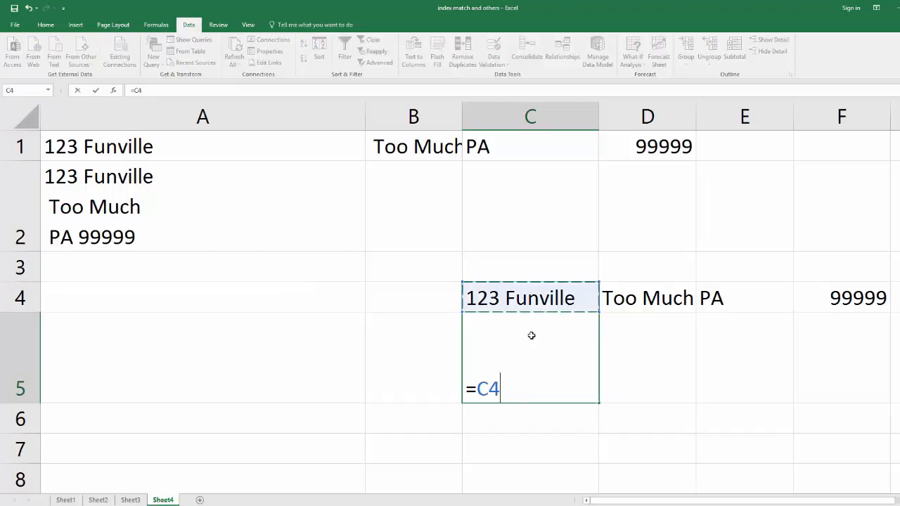
{"action": "type", "text": "&Char(10"}
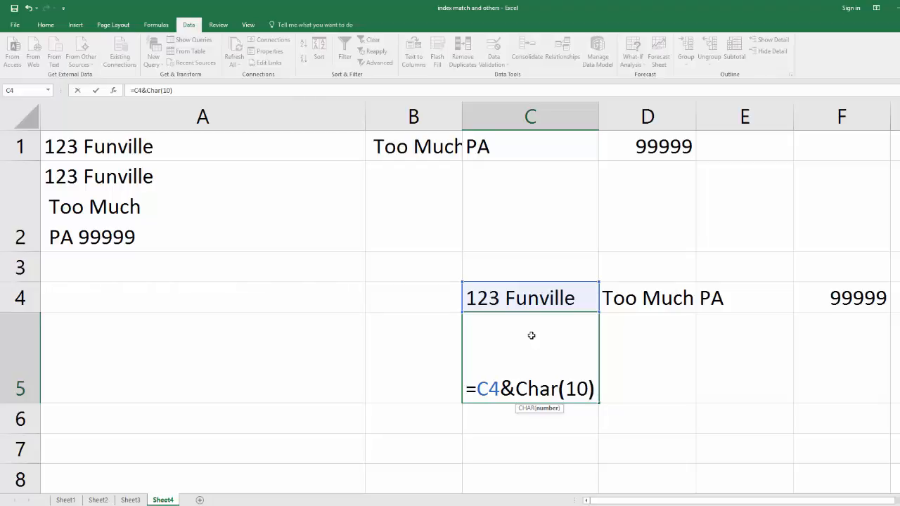
{"action": "type", "text": ")&"}
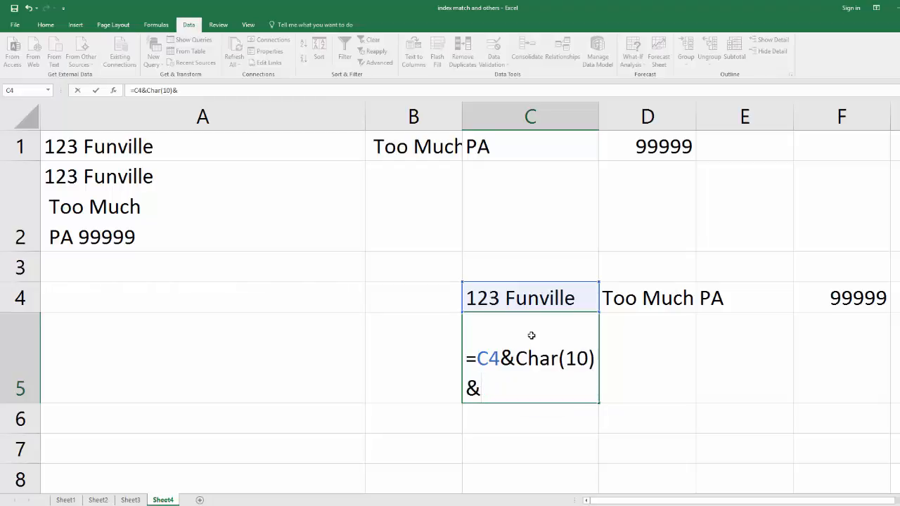
{"action": "left_click", "coordinate": [644, 301]}
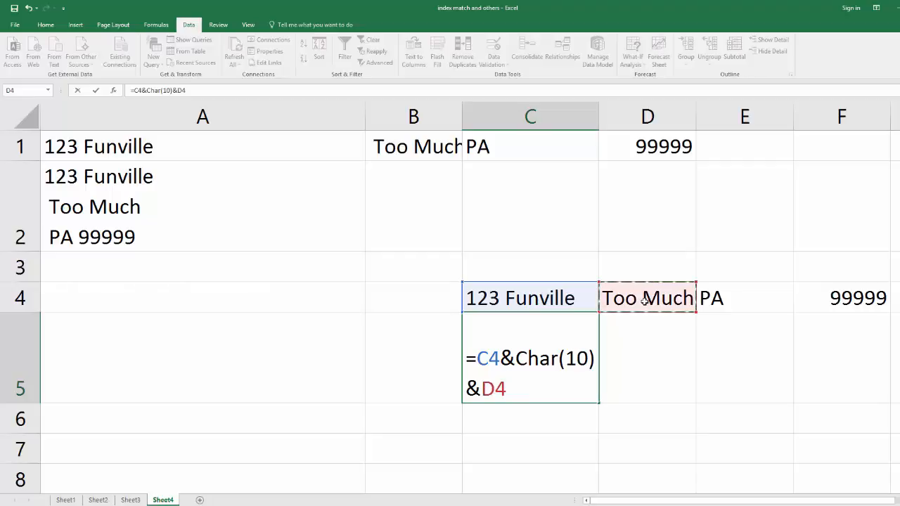
{"action": "type", "text": "&Char"}
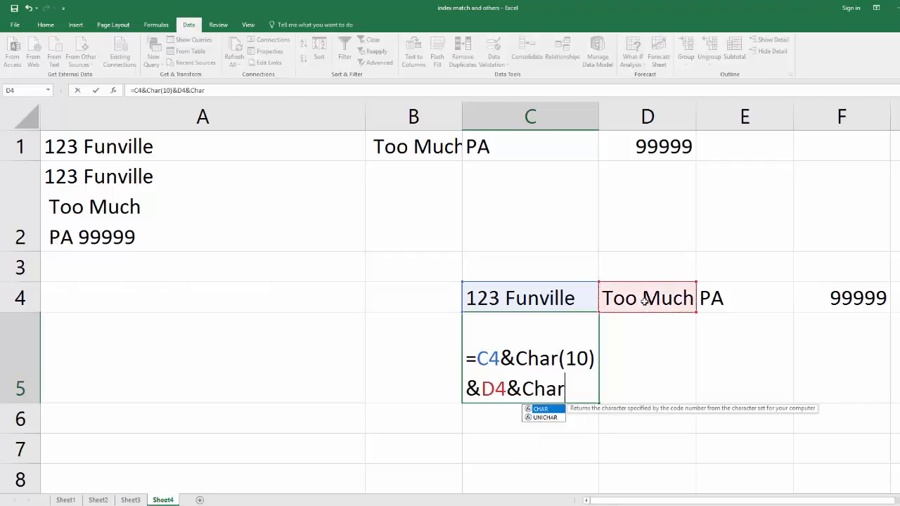
{"action": "type", "text": "("}
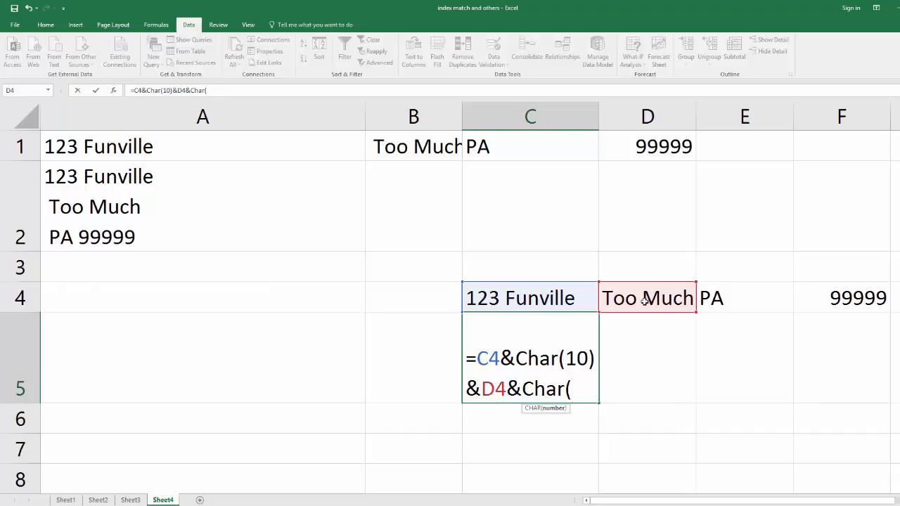
{"action": "type", "text": "10)"}
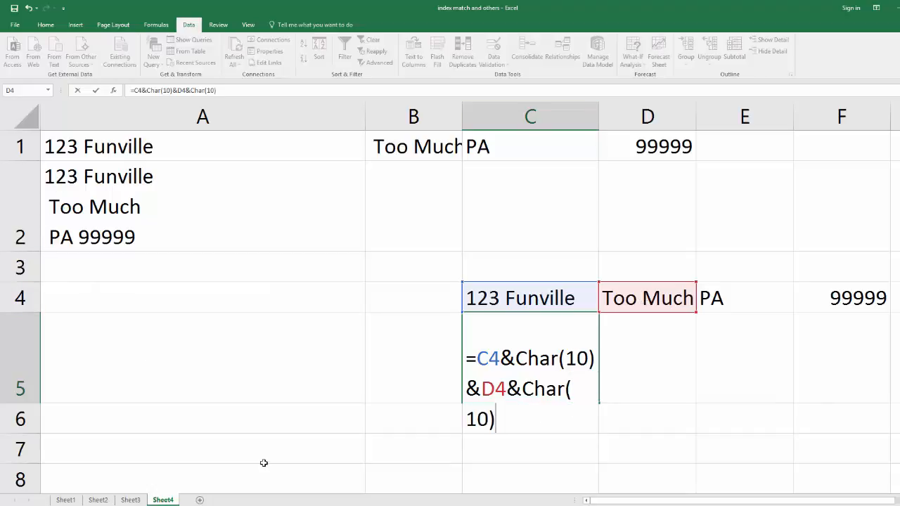
{"action": "type", "text": "&"}
{"action": "left_click", "coordinate": [730, 294]}
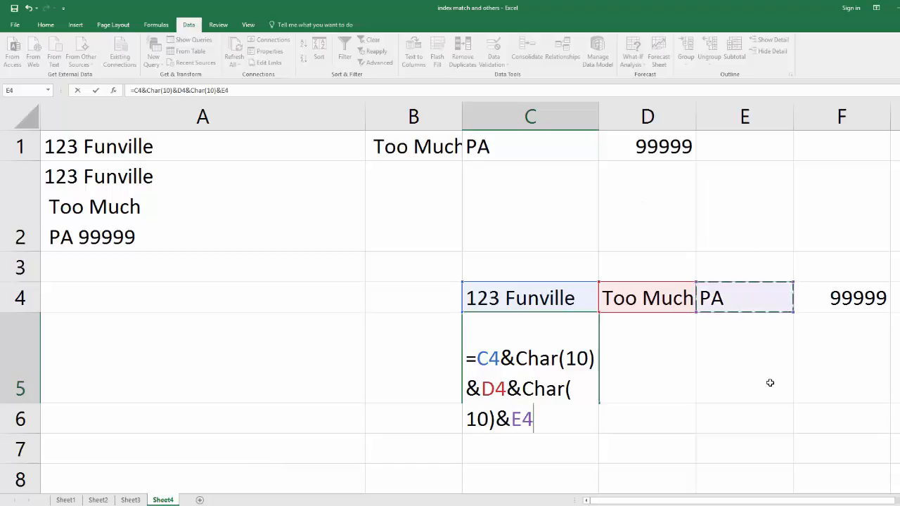
{"action": "type", "text": "&"}
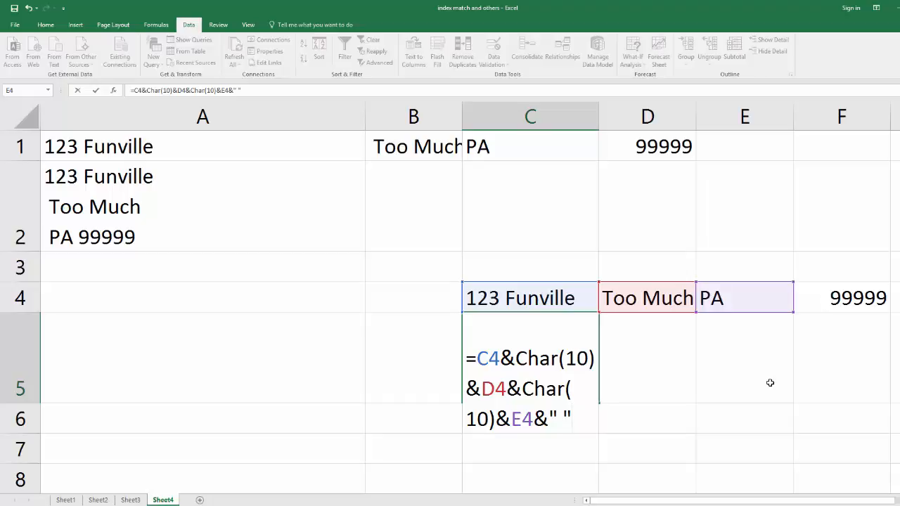
{"action": "type", "text": "\" \"&"}
{"action": "left_click", "coordinate": [817, 298]}
{"action": "key", "text": "Return"}
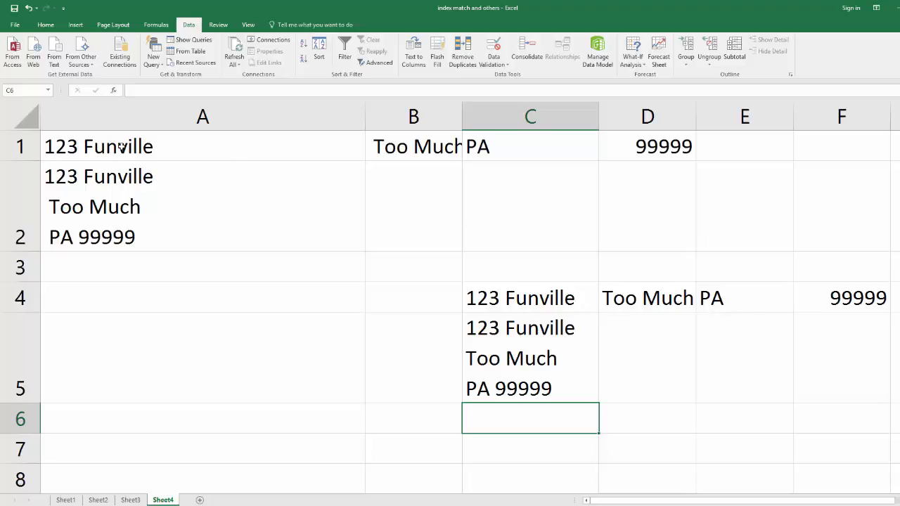
{"action": "left_click_drag", "start_coordinate": [122, 146], "coordinate": [663, 151]}
{"action": "left_click", "coordinate": [515, 226]}
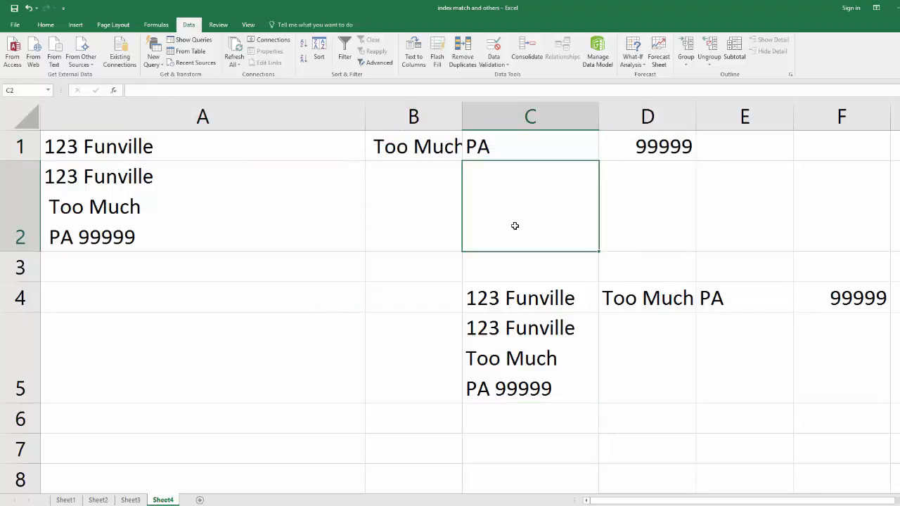